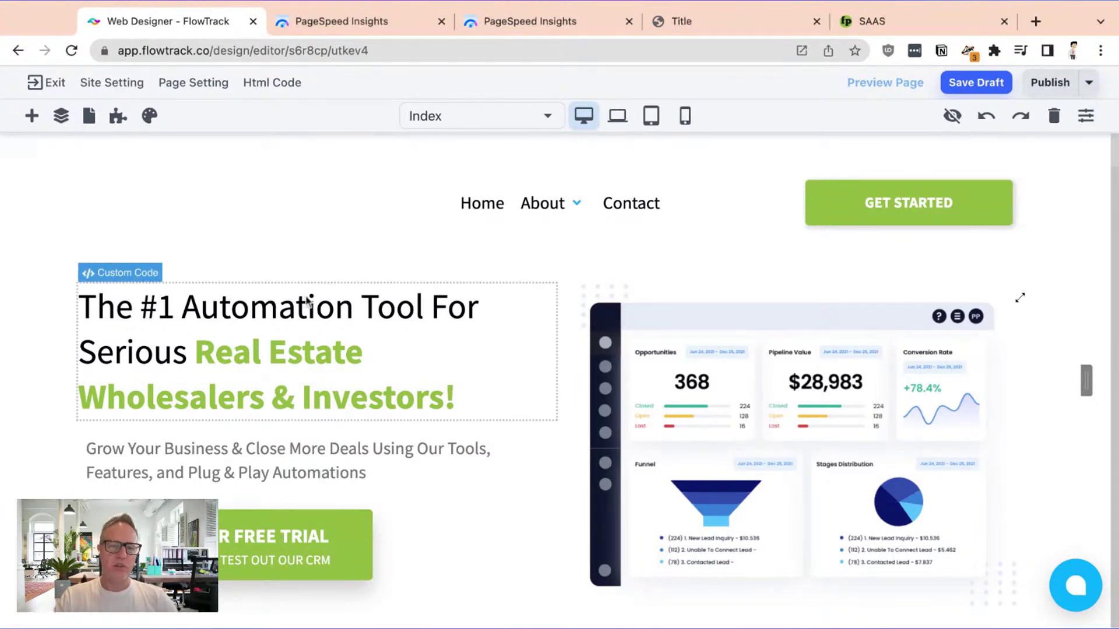
scroll(559, 416, down, 3)
scroll(560, 414, down, 4)
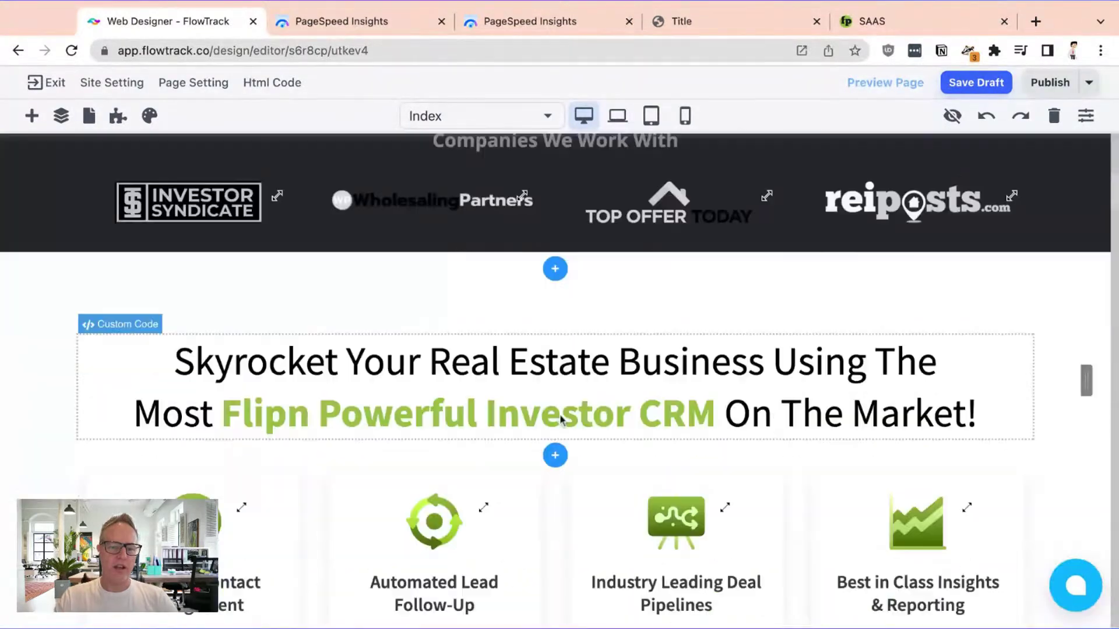
scroll(560, 413, down, 2)
scroll(560, 413, down, 2)
scroll(560, 413, down, 2)
scroll(559, 413, down, 3)
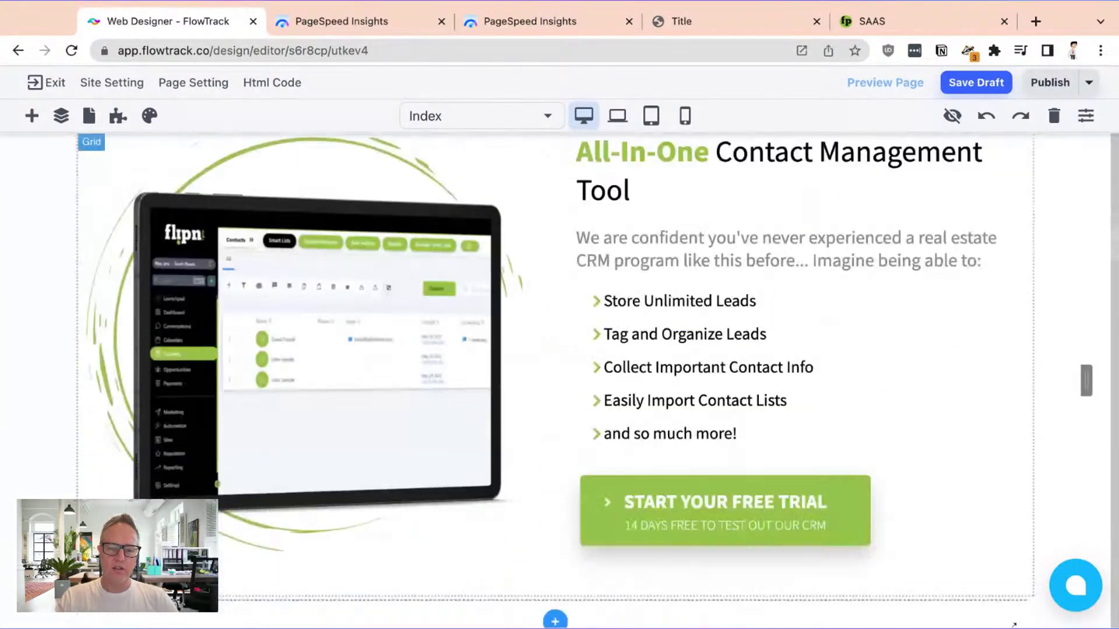
scroll(522, 545, down, 2)
scroll(523, 546, down, 2)
scroll(522, 546, down, 3)
scroll(522, 546, down, 4)
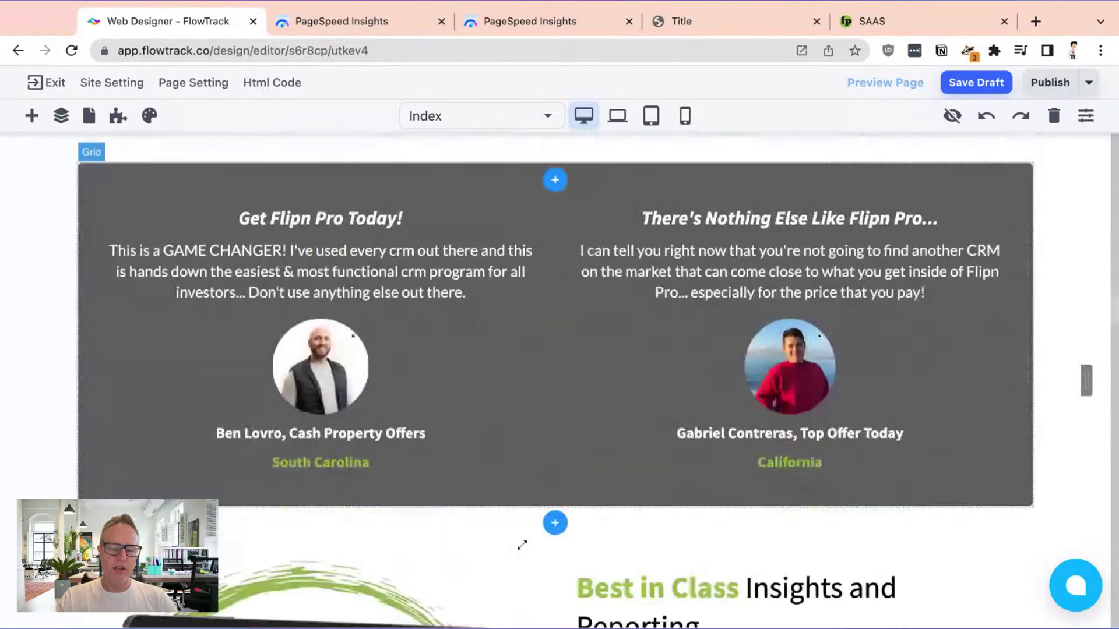
scroll(522, 546, down, 5)
scroll(1012, 550, down, 1)
scroll(1012, 498, up, 1)
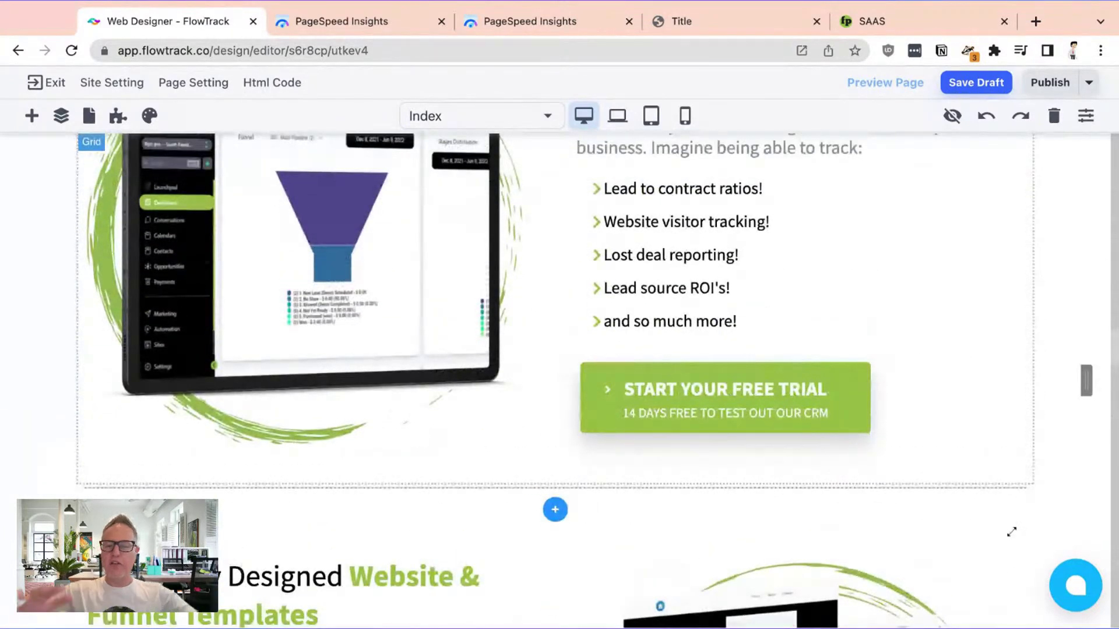
scroll(560, 350, up, 1)
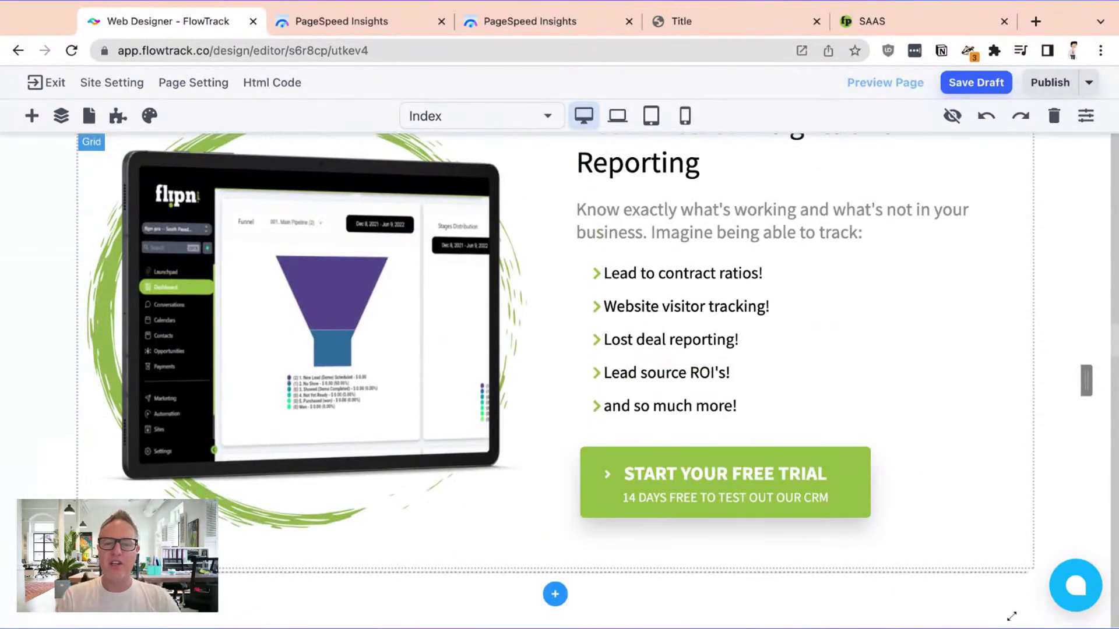
scroll(476, 343, up, 1)
scroll(476, 343, up, 1)
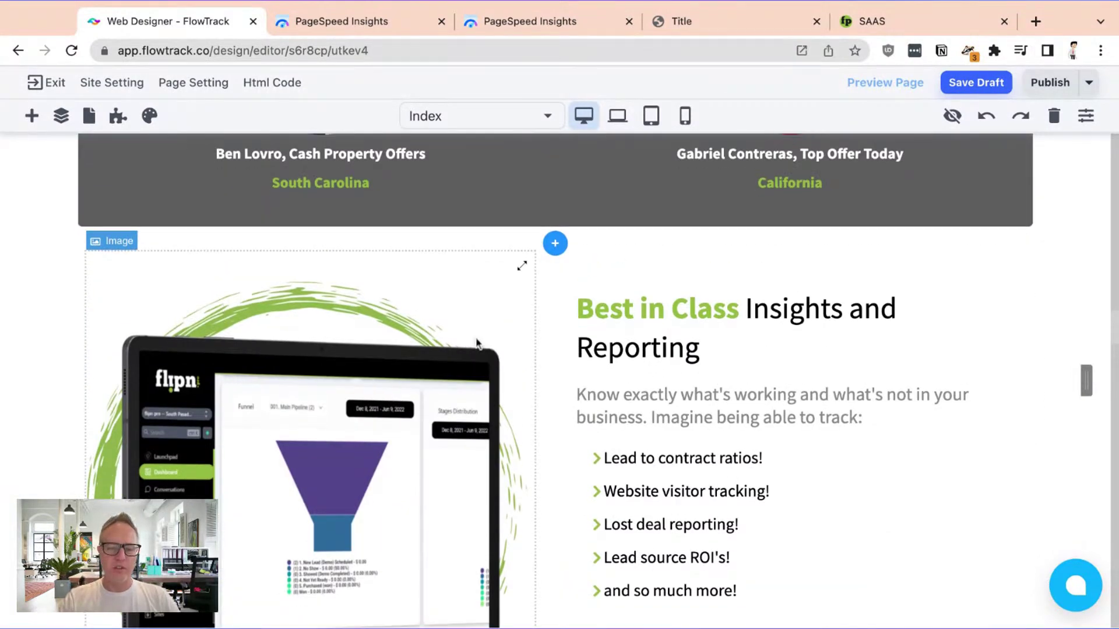
scroll(477, 343, down, 2)
scroll(513, 364, down, 2)
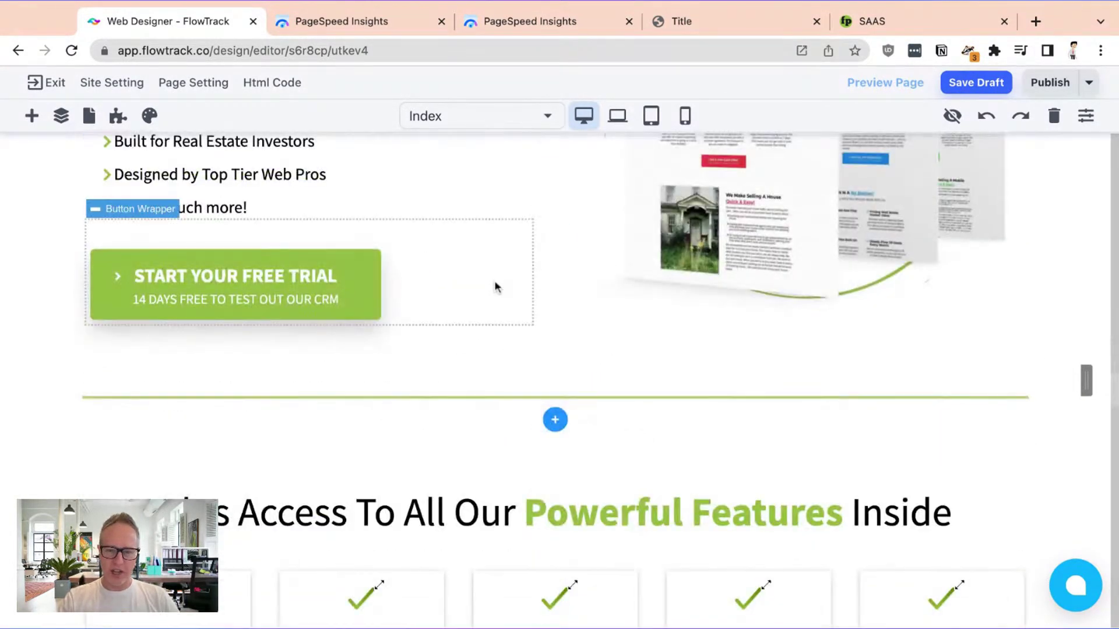
scroll(494, 284, up, 3)
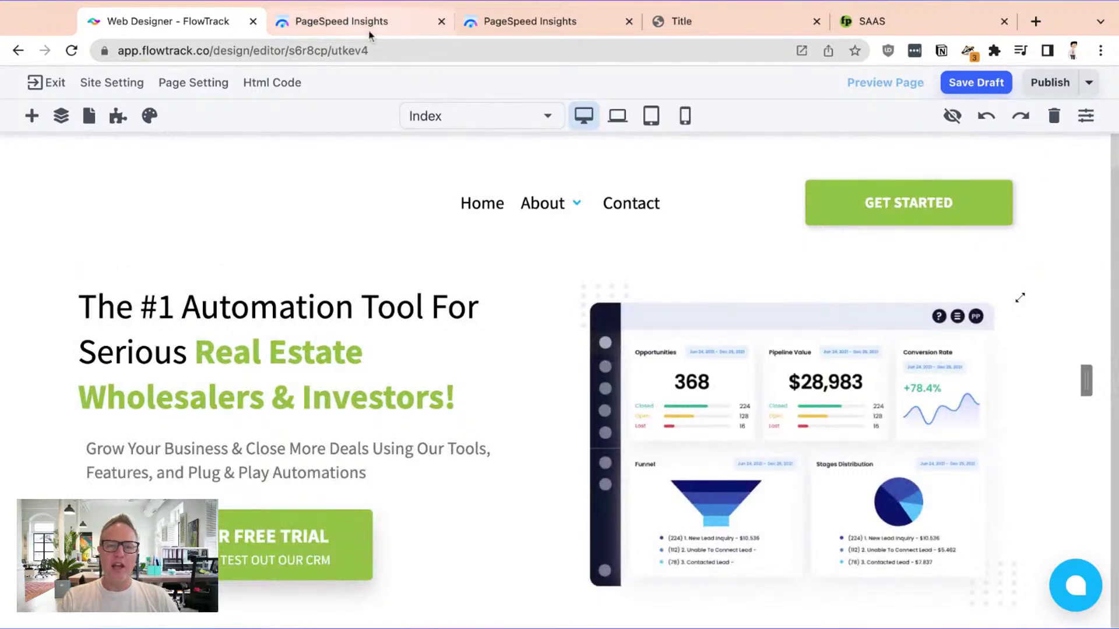
Step: Show the dfywork.flowtrack.me PageSpeed report's mobile performance score of 97
click(351, 21)
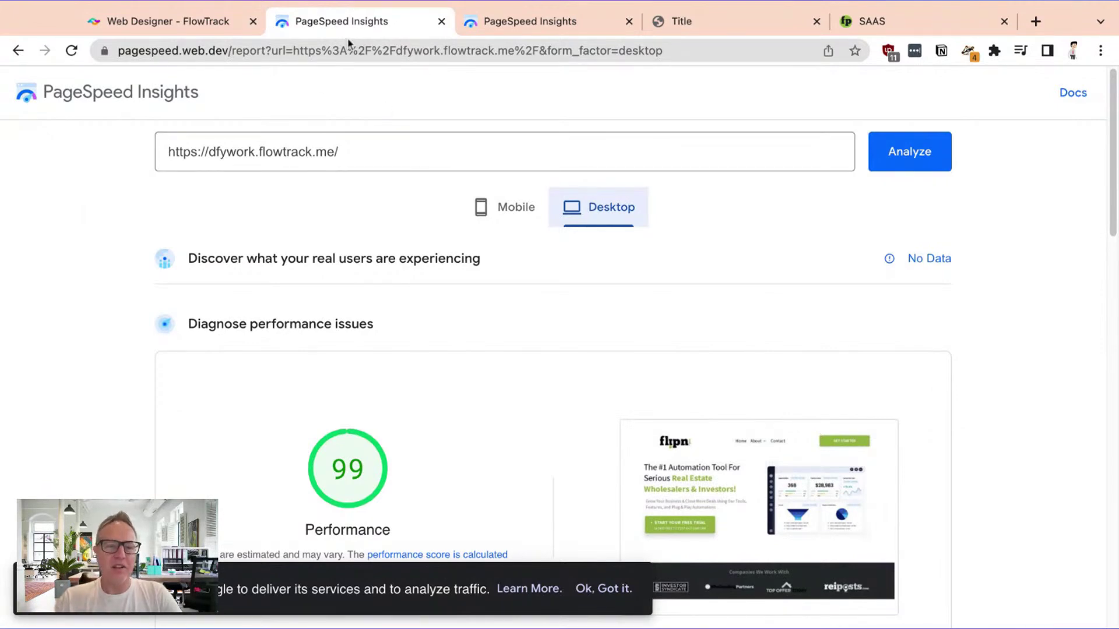
click(500, 206)
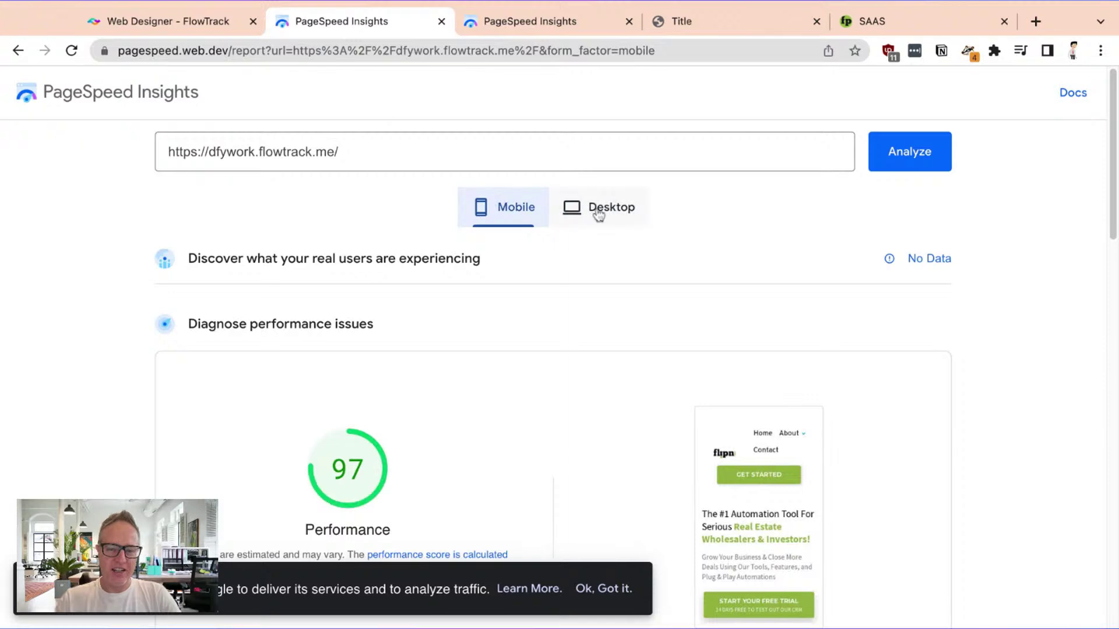
scroll(591, 300, down, 2)
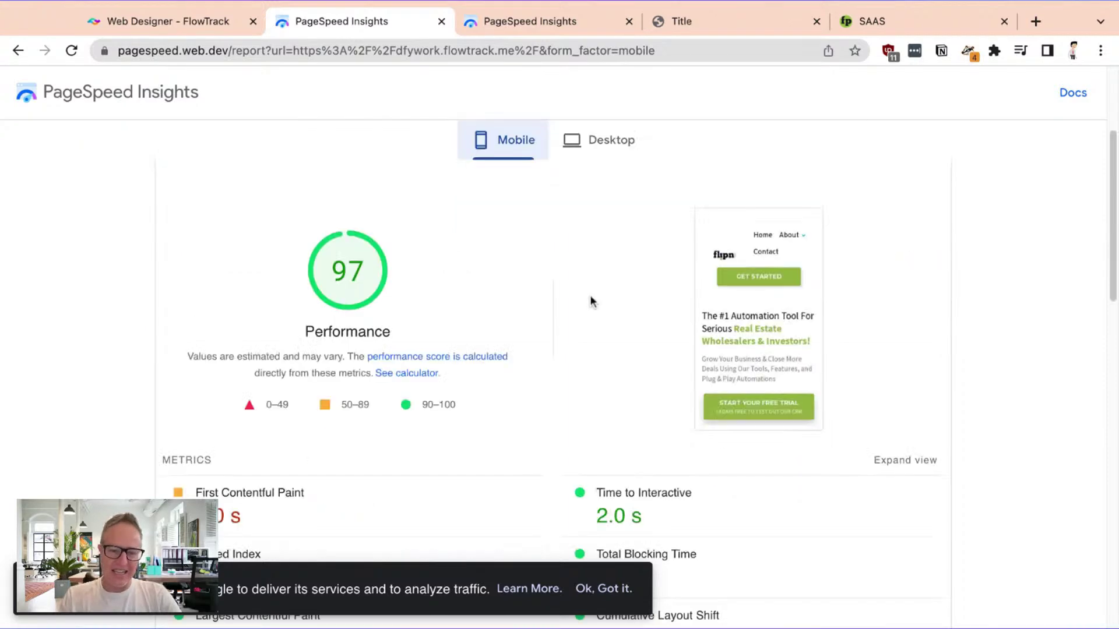
scroll(590, 300, down, 2)
scroll(590, 302, up, 2)
scroll(591, 301, up, 2)
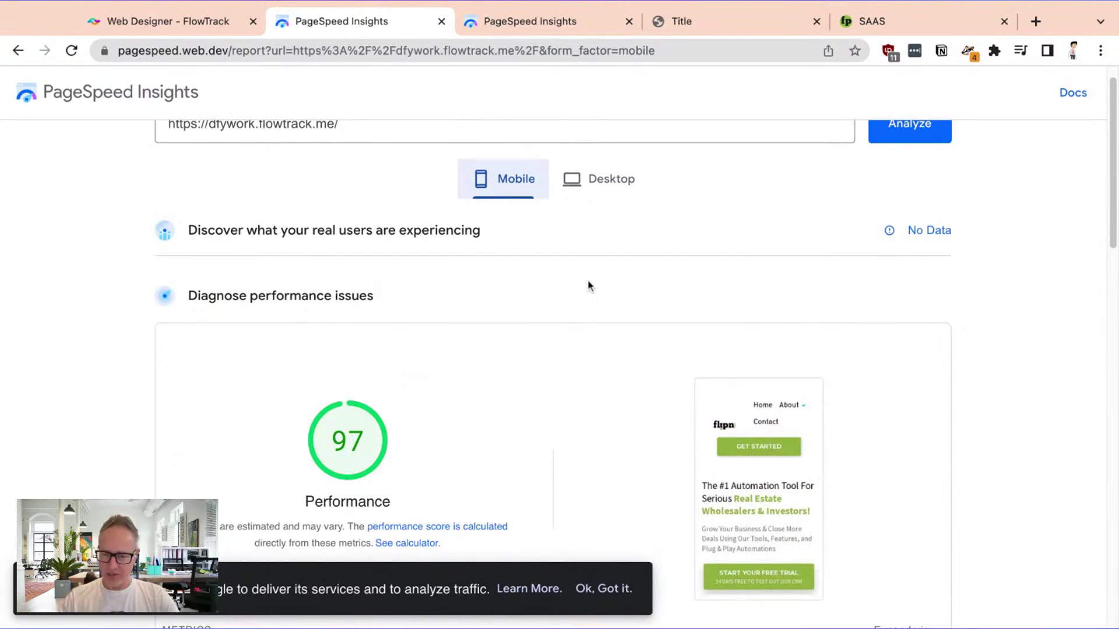
Step: Compare flipn.pro's PageSpeed scores: 87 on desktop versus 27 on mobile
click(535, 32)
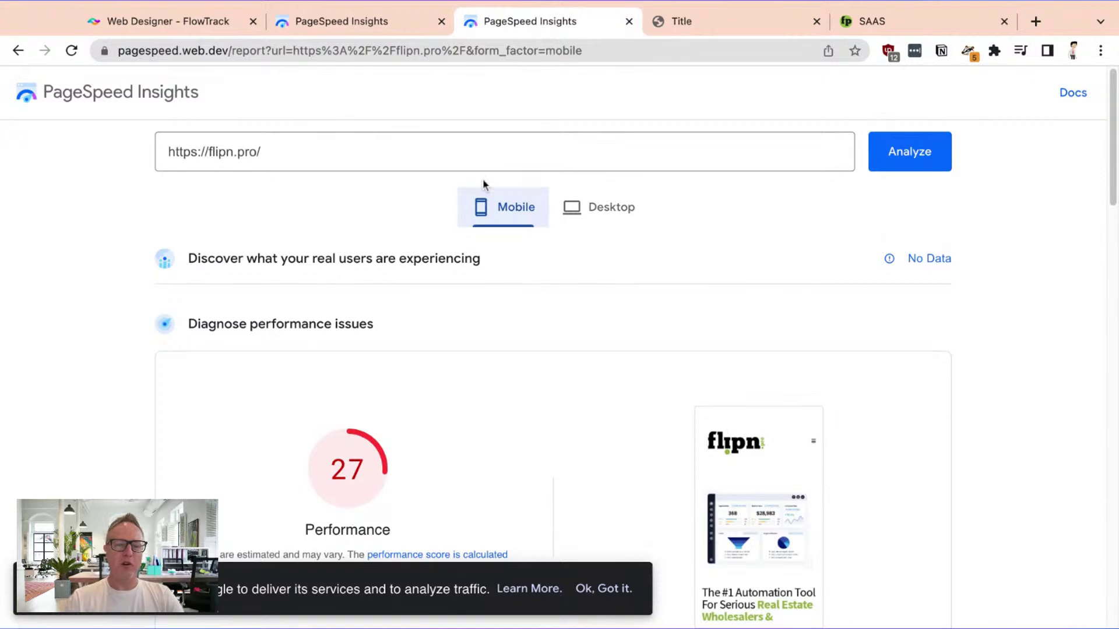
scroll(488, 246, down, 1)
scroll(489, 245, down, 2)
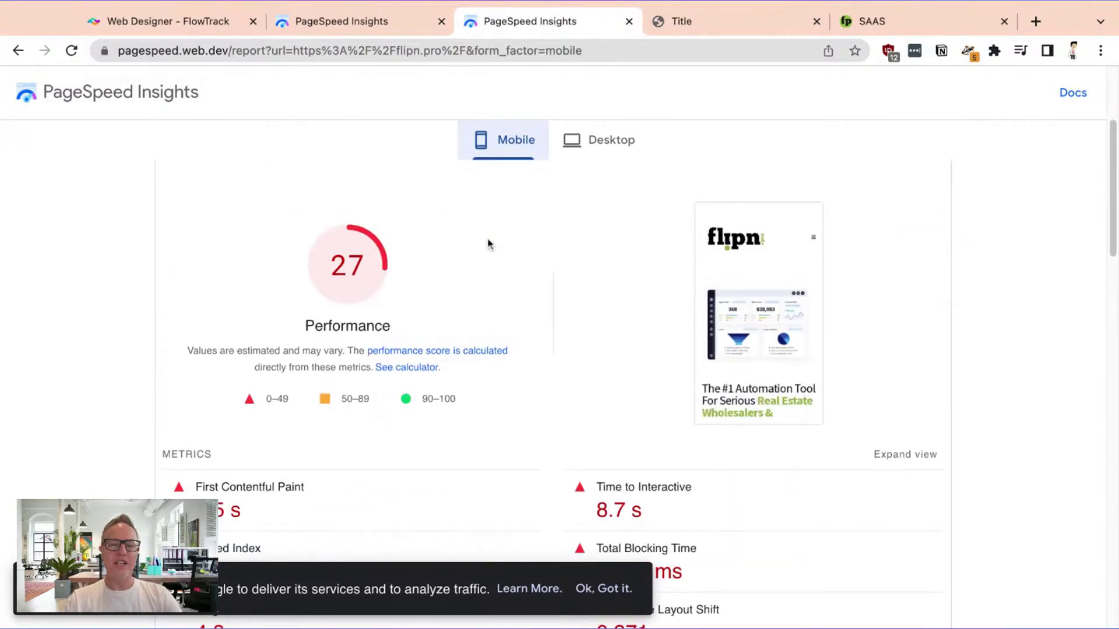
click(610, 148)
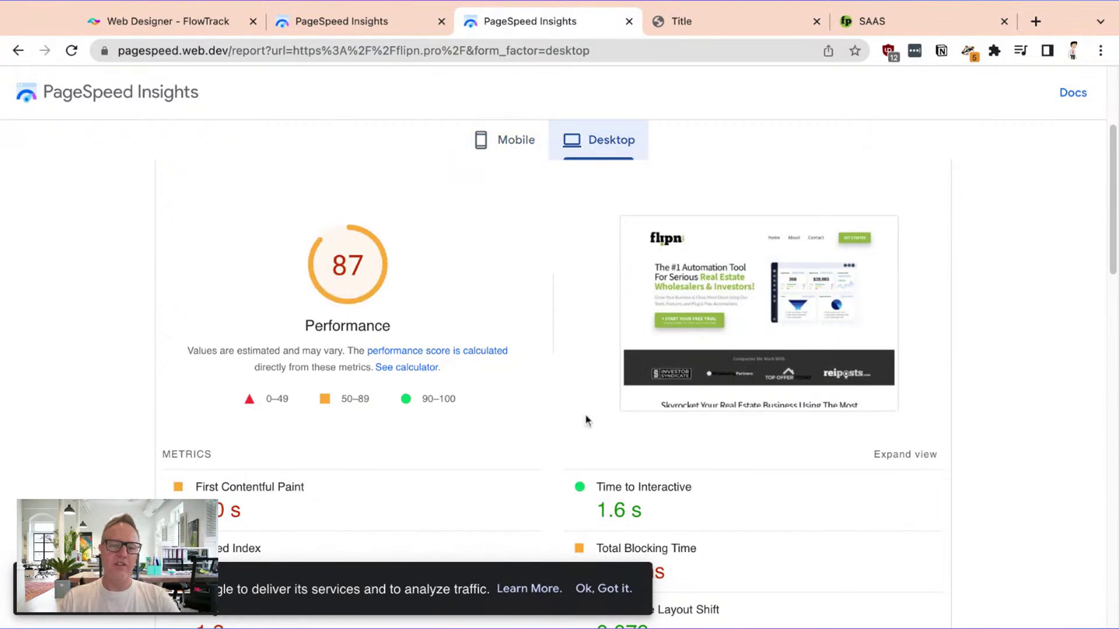
click(528, 152)
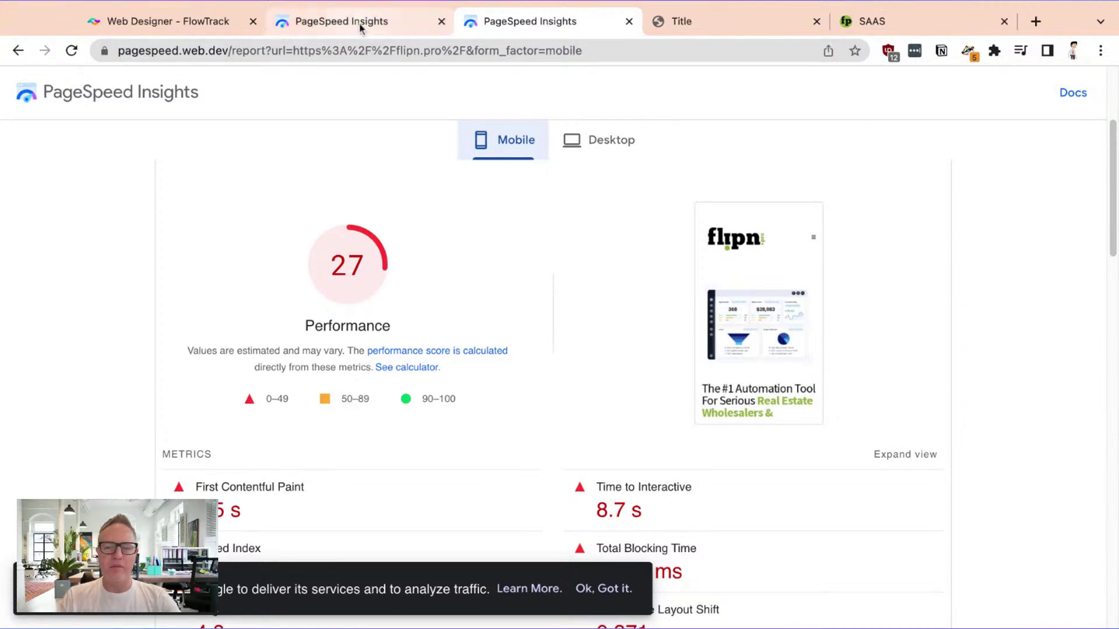
click(678, 21)
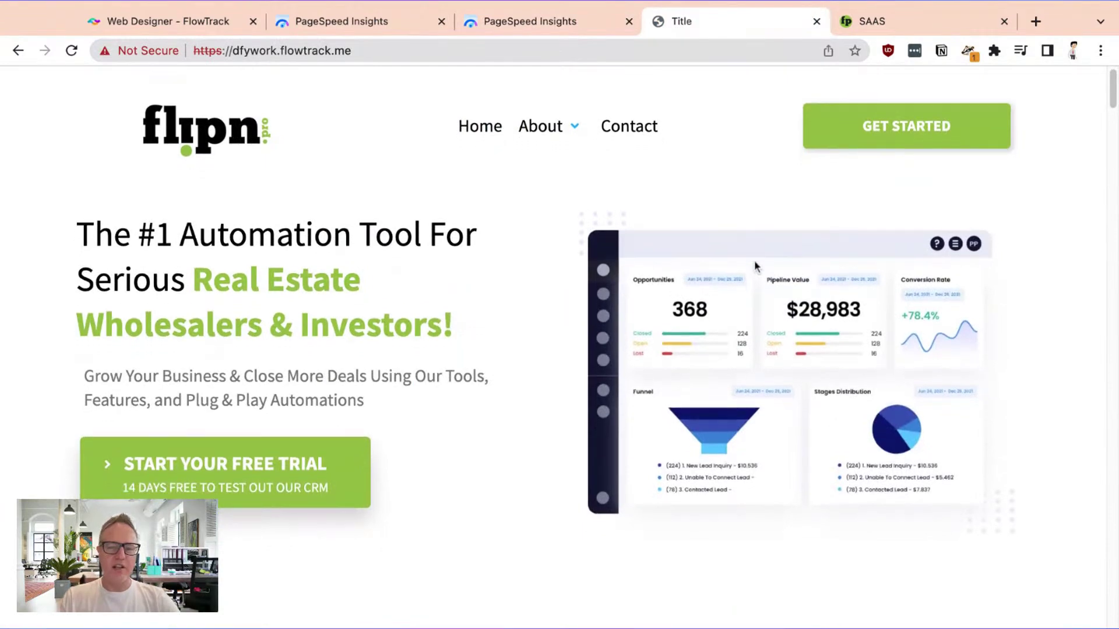
scroll(754, 260, down, 3)
scroll(755, 259, down, 3)
scroll(559, 349, down, 2)
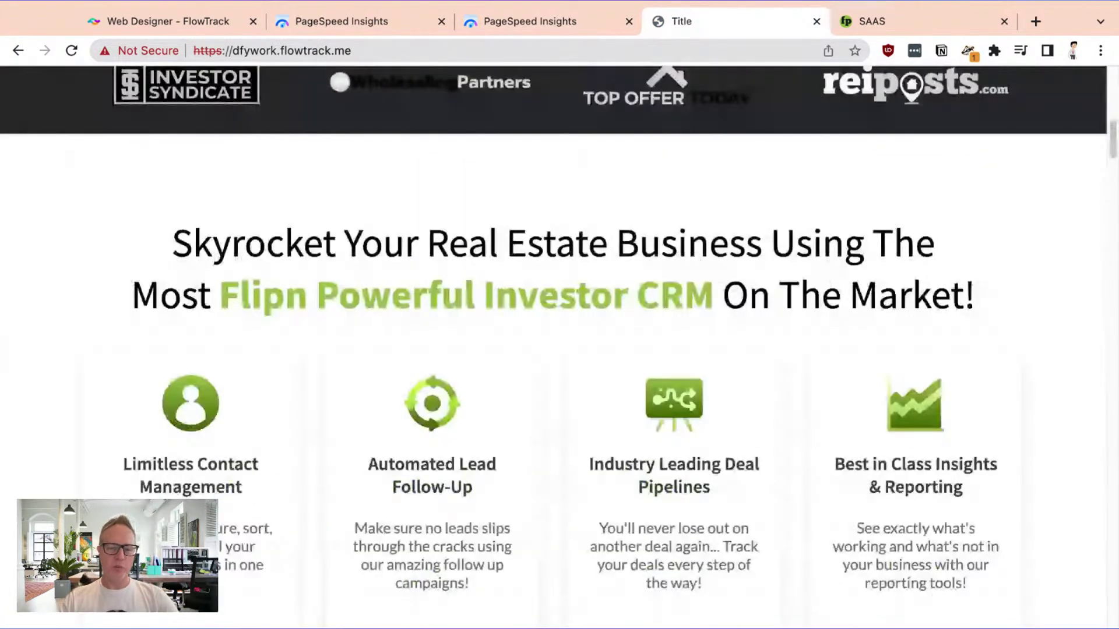
scroll(559, 350, down, 2)
scroll(560, 349, down, 4)
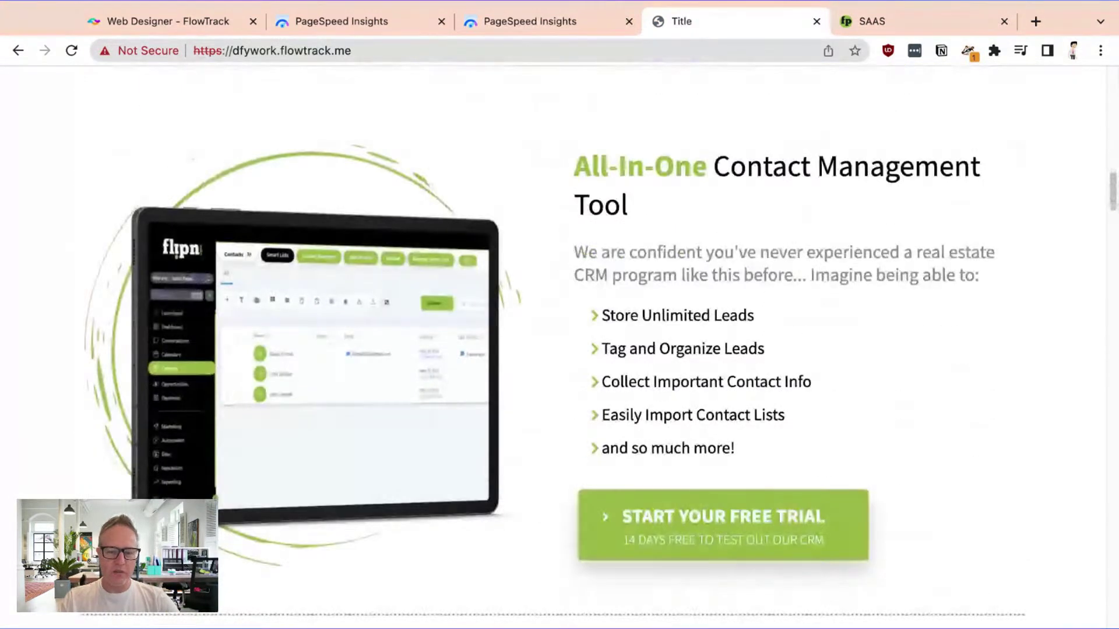
scroll(726, 464, down, 2)
scroll(706, 463, down, 1)
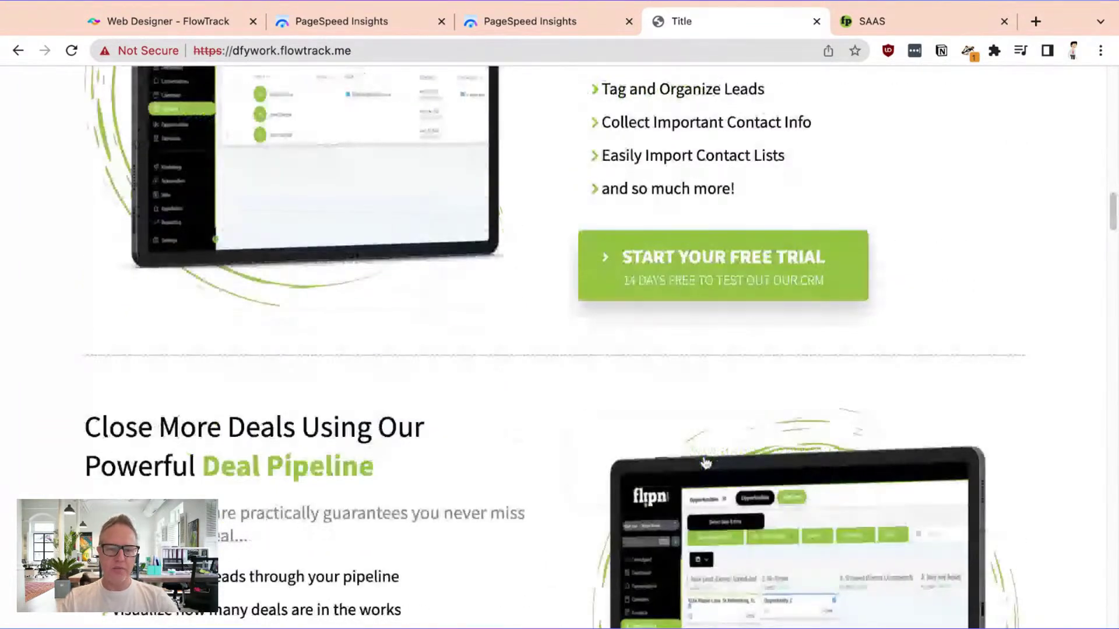
scroll(705, 462, down, 5)
scroll(702, 457, down, 1)
scroll(702, 458, down, 3)
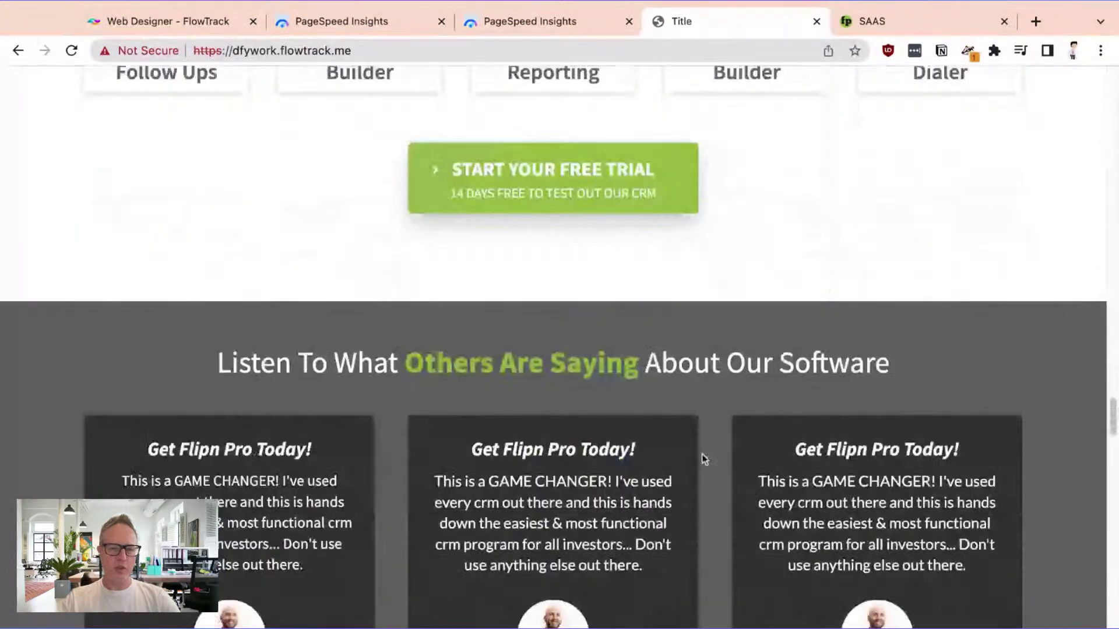
scroll(702, 457, down, 3)
scroll(561, 350, down, 1)
scroll(559, 350, down, 2)
scroll(559, 350, down, 4)
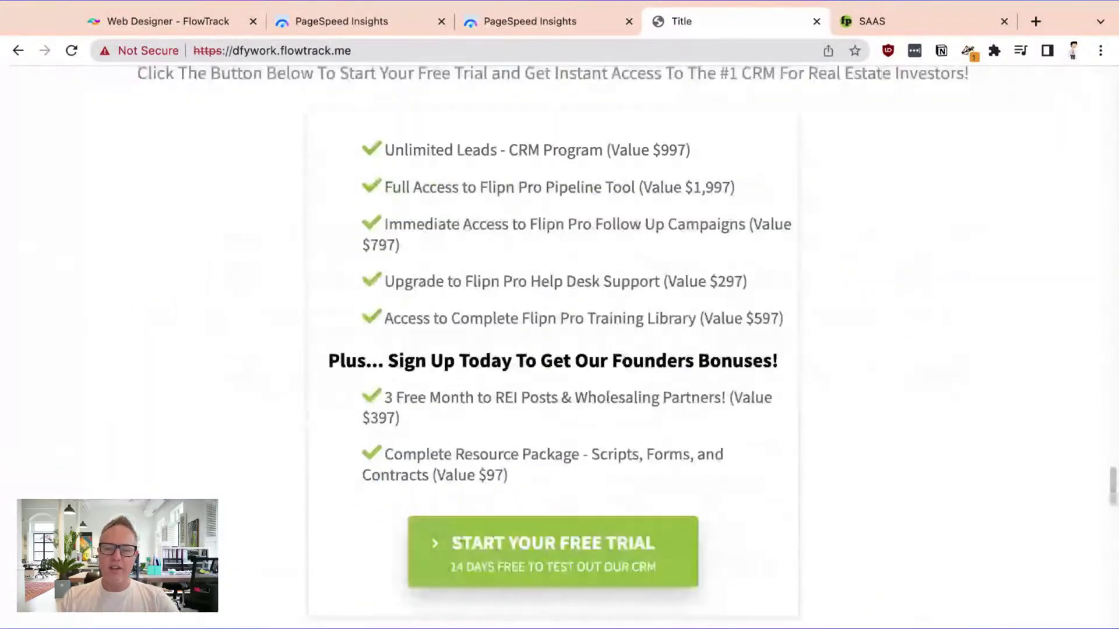
scroll(560, 350, down, 3)
scroll(560, 350, down, 6)
scroll(560, 350, down, 1)
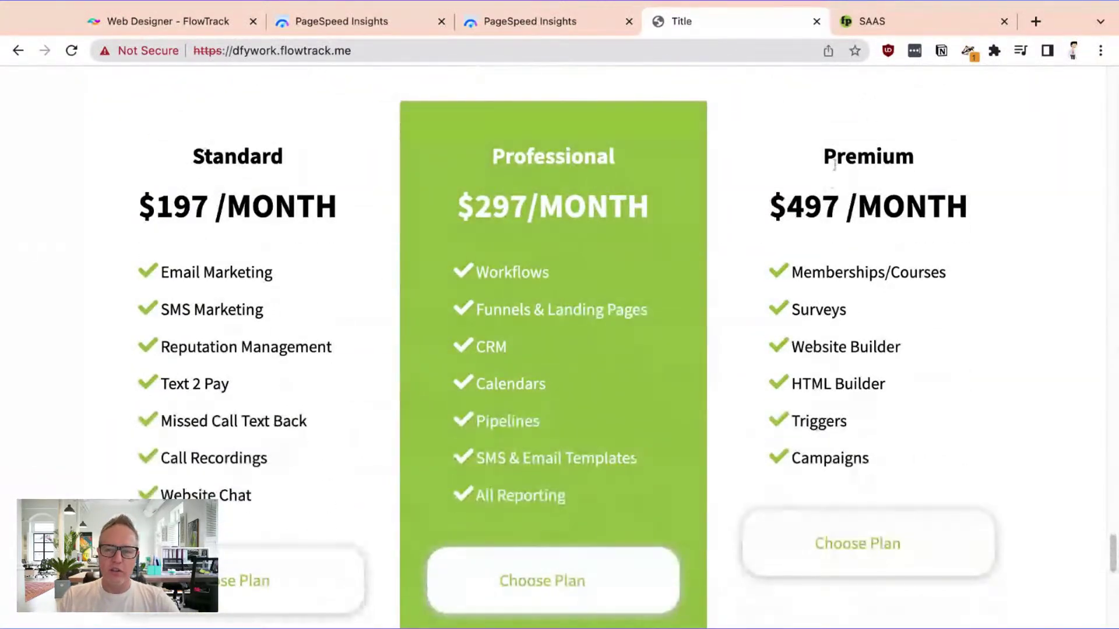
Step: Switch to the SAAS tab showing the original flipn.pro site for comparison
click(897, 28)
scroll(831, 232, down, 2)
scroll(842, 255, down, 4)
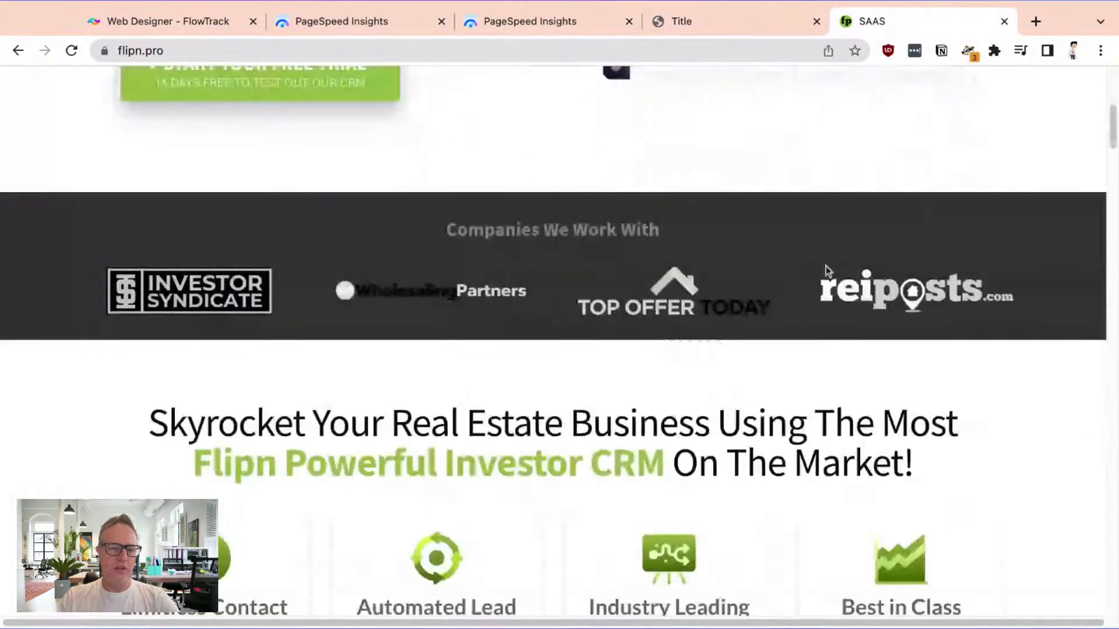
scroll(843, 255, down, 4)
scroll(827, 271, down, 1)
scroll(827, 271, down, 3)
scroll(827, 272, down, 5)
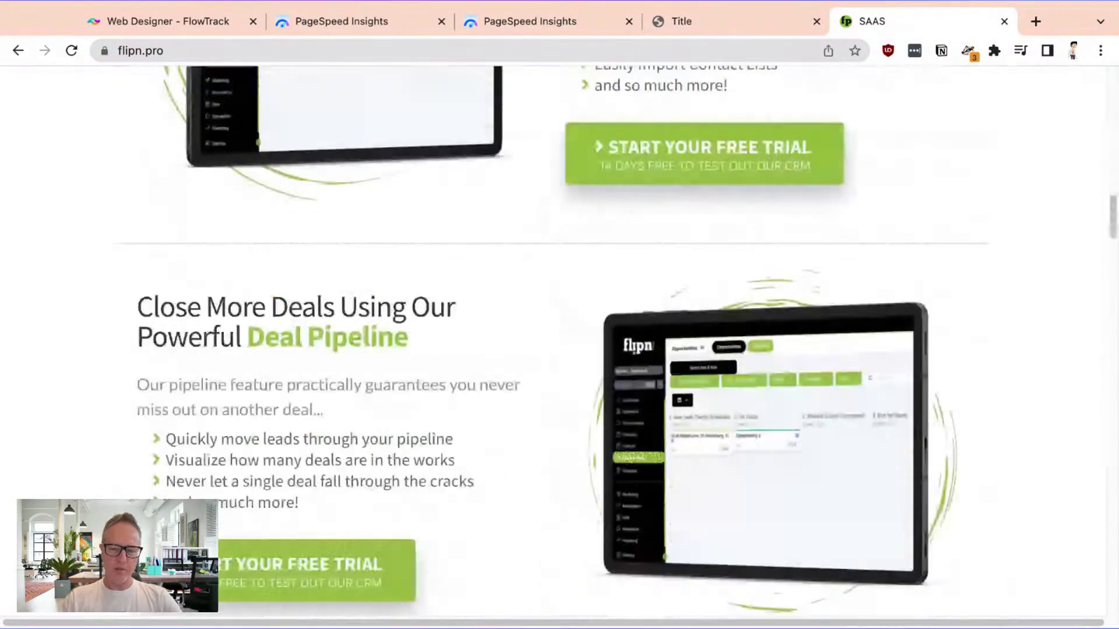
scroll(559, 341, down, 1)
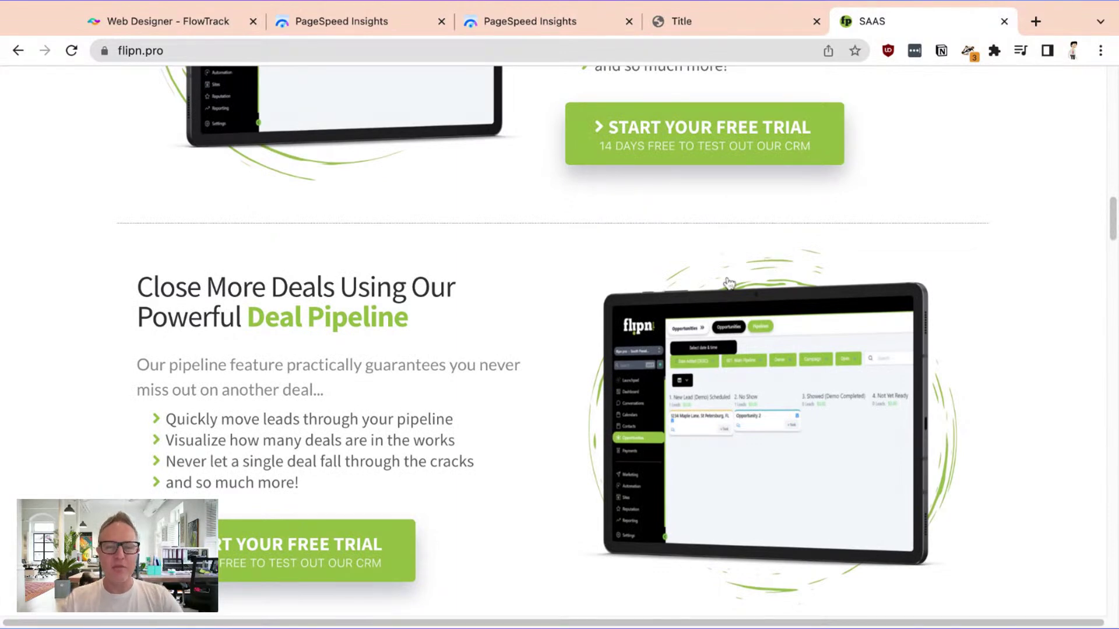
scroll(588, 320, down, 1)
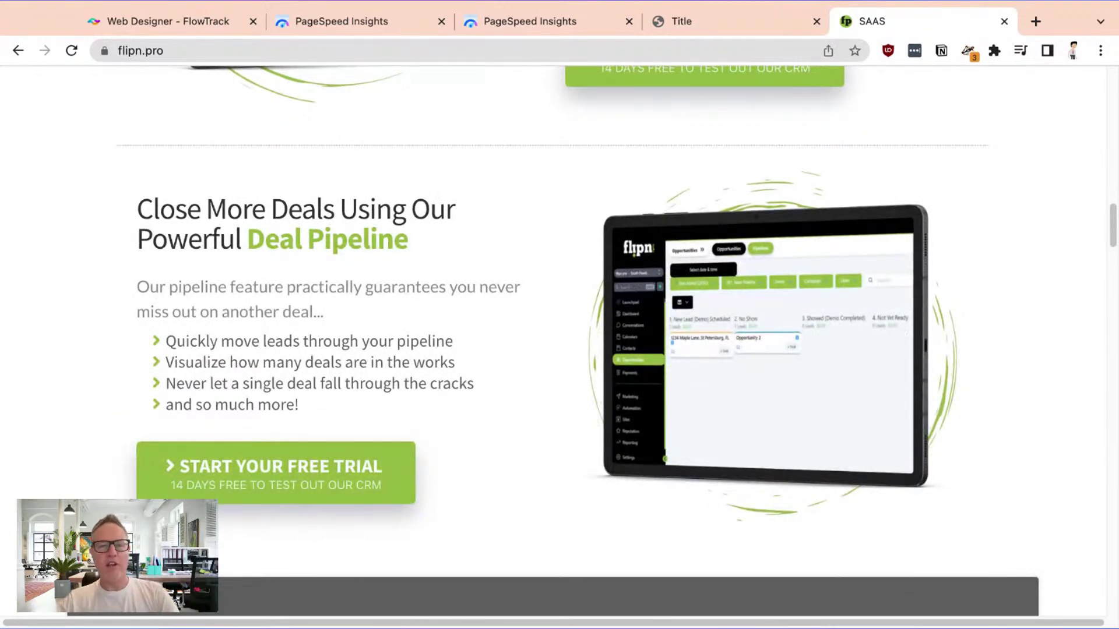
scroll(560, 349, down, 1)
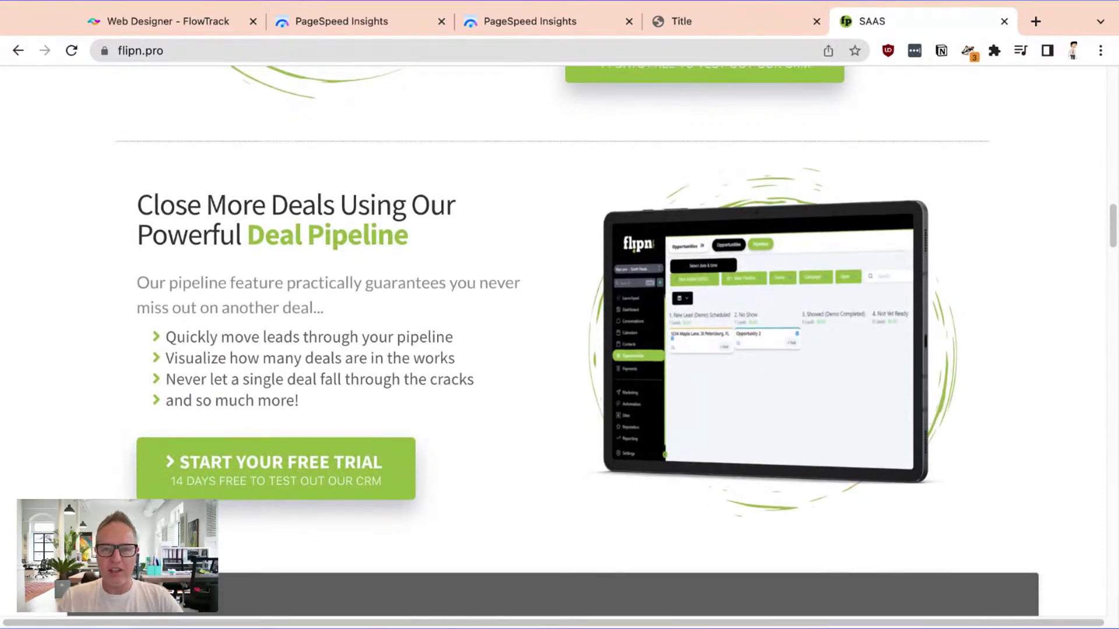
scroll(560, 351, down, 1)
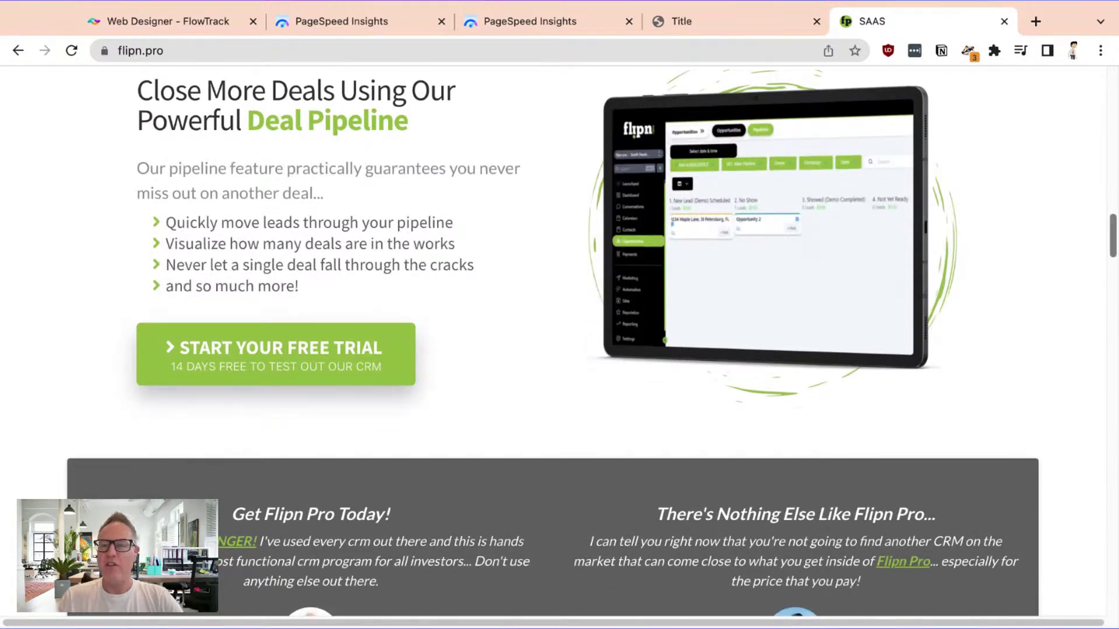